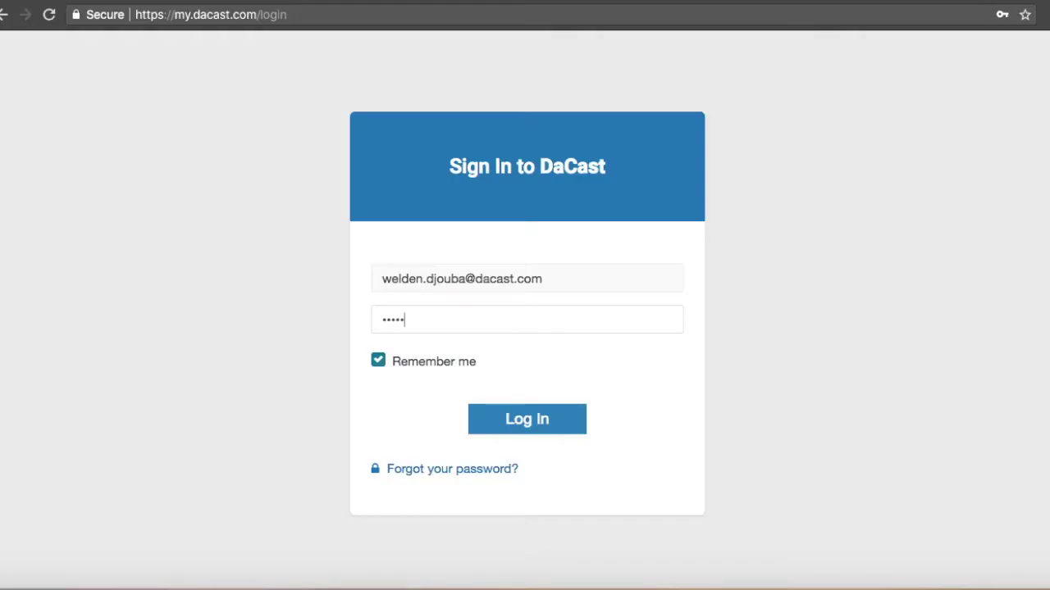
# Sign in to DaCast to reach the dashboard listing the test2 live channel.
pyautogui.click(525, 420)
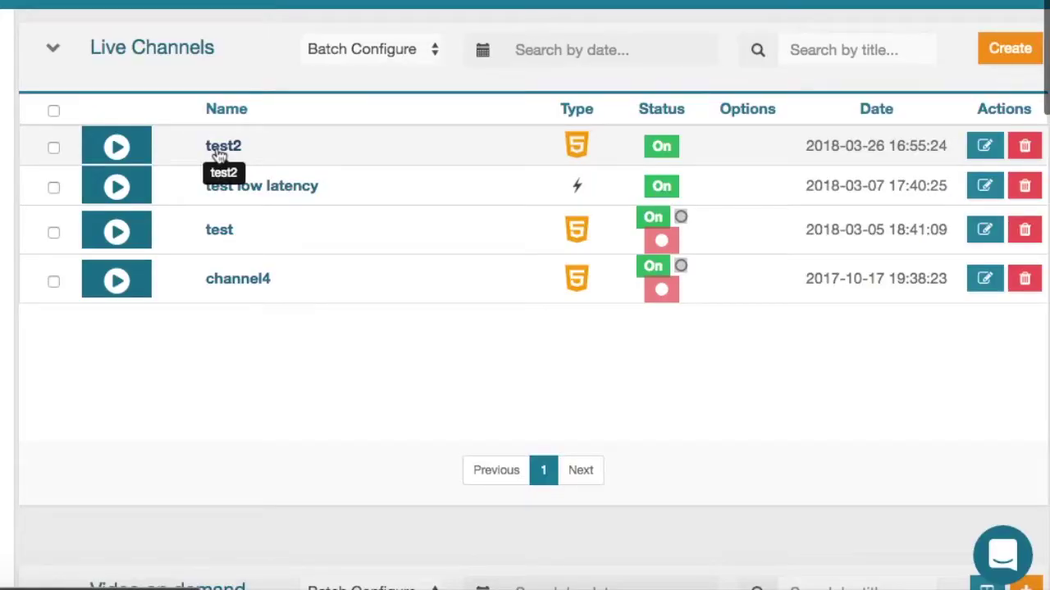
# Go to the test2 channel's Monetization settings and begin adding a new price.
pyautogui.click(220, 149)
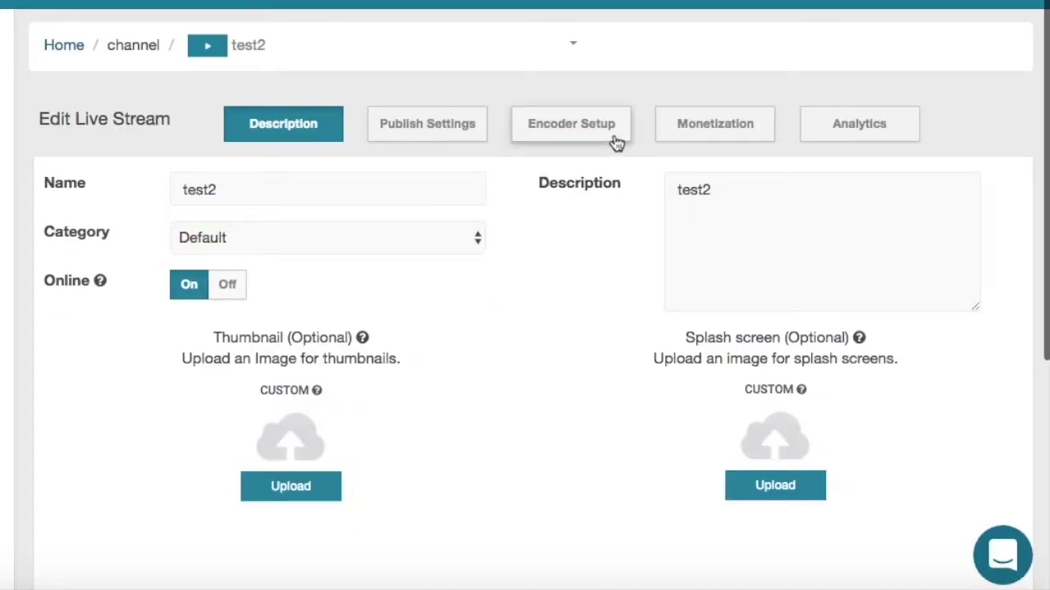
pyautogui.click(675, 134)
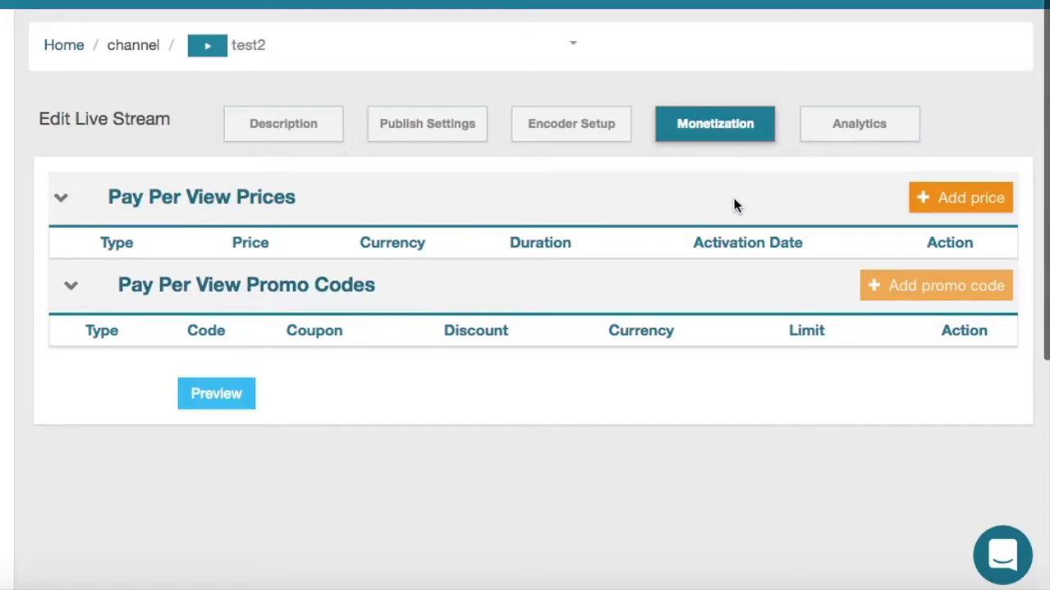
pyautogui.click(958, 197)
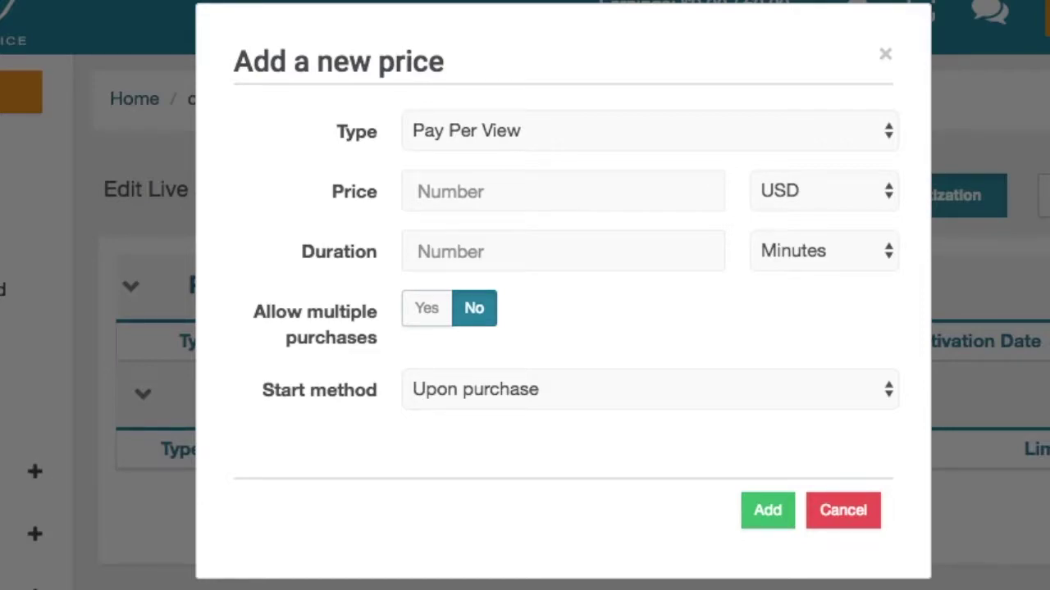
# Configure a Pay Per View price of 30 USD for 30 minutes, allowing multiple purchases, scheduled start.
pyautogui.click(890, 136)
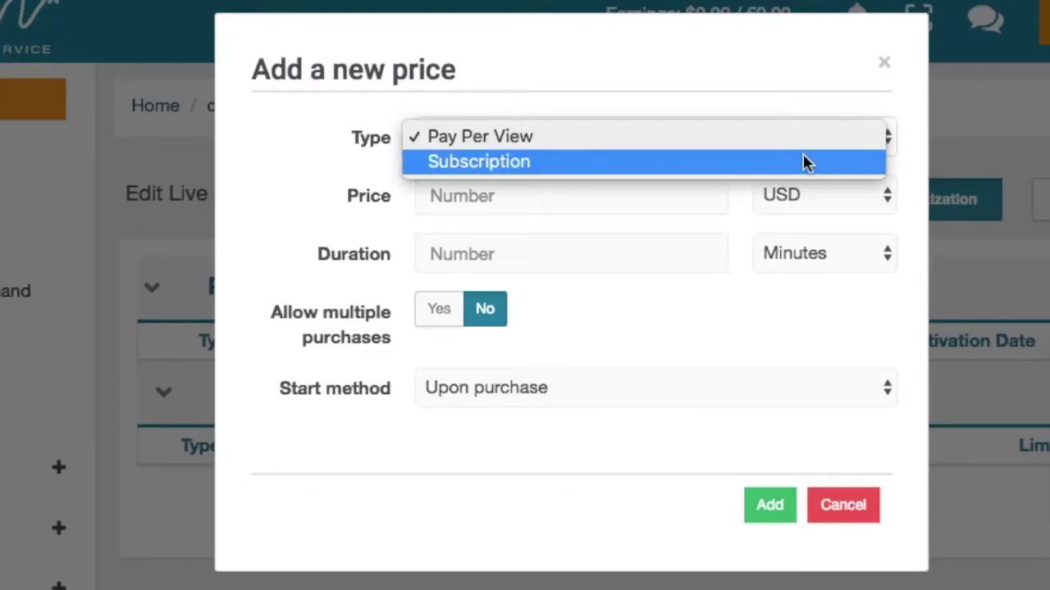
pyautogui.click(800, 141)
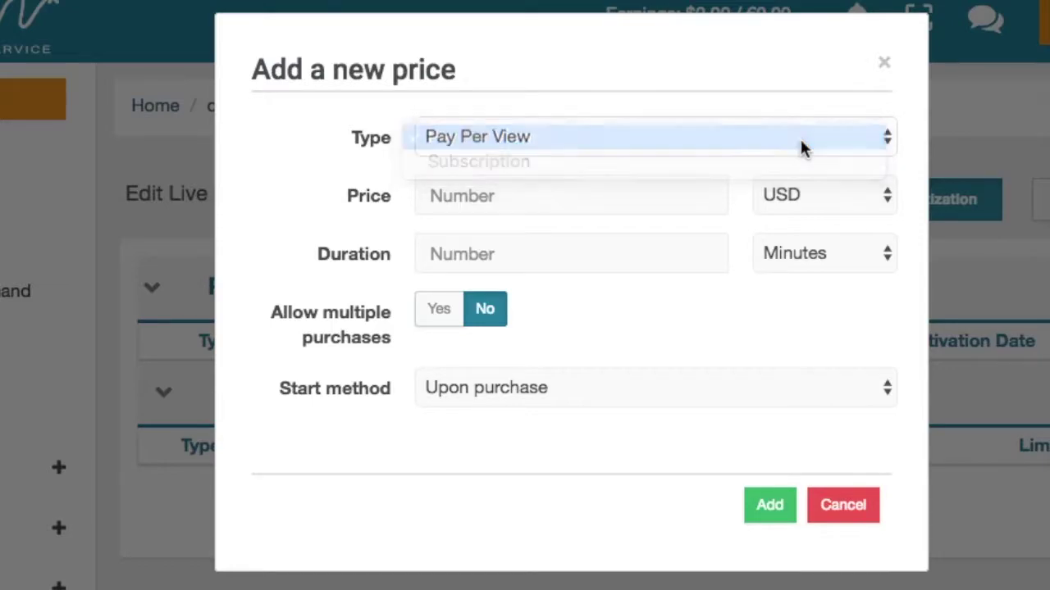
pyautogui.click(657, 197)
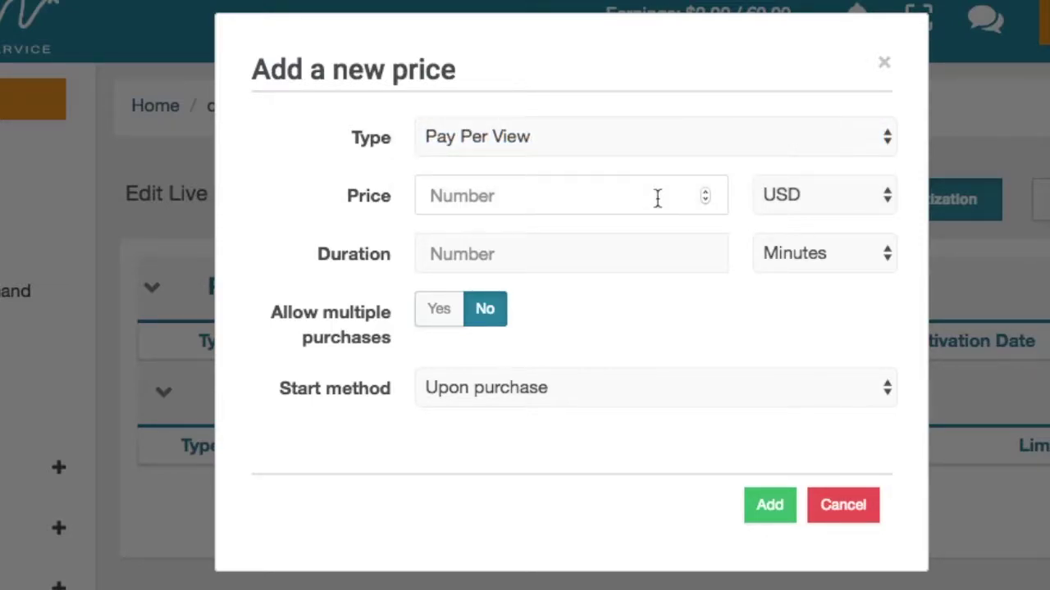
pyautogui.write('30')
pyautogui.click(569, 253)
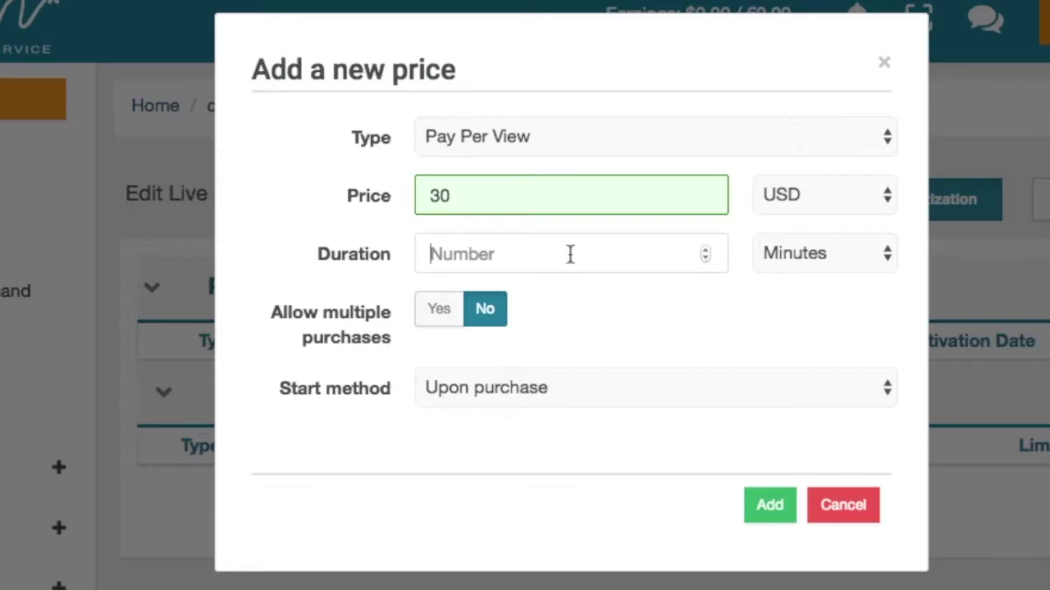
pyautogui.write('30')
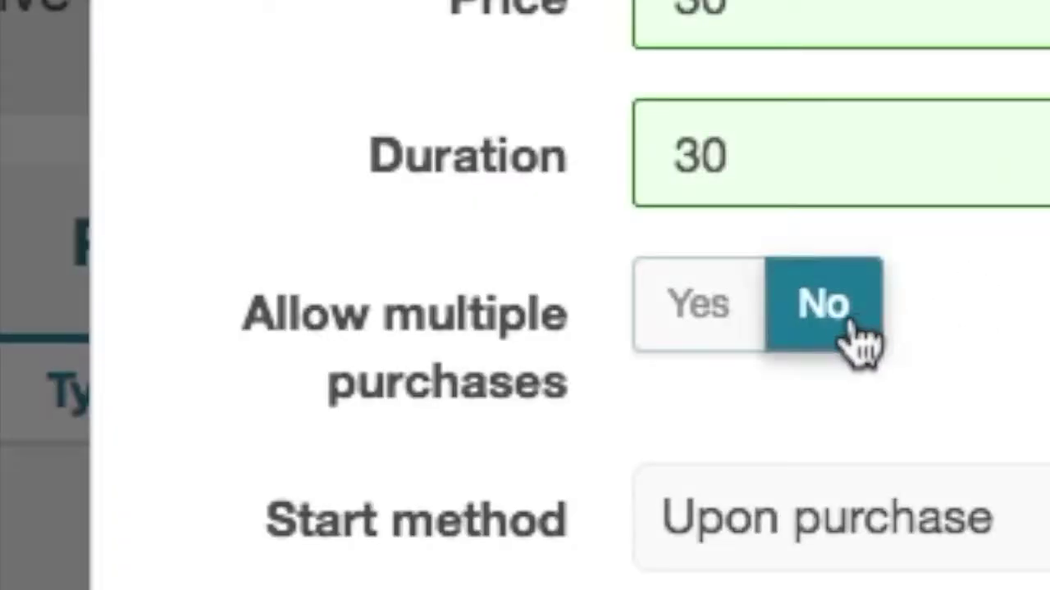
pyautogui.click(679, 355)
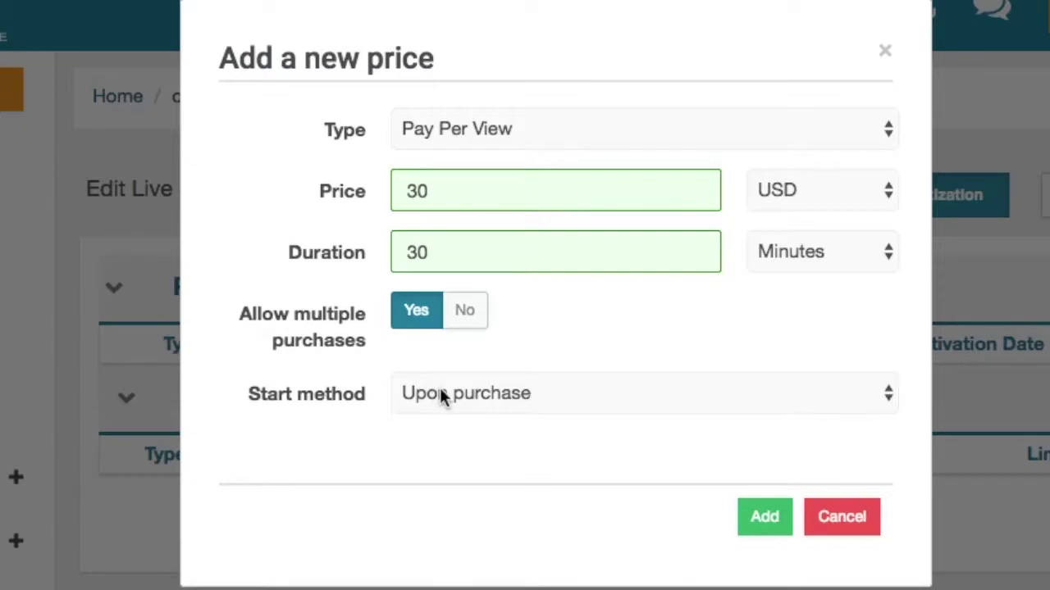
pyautogui.click(759, 521)
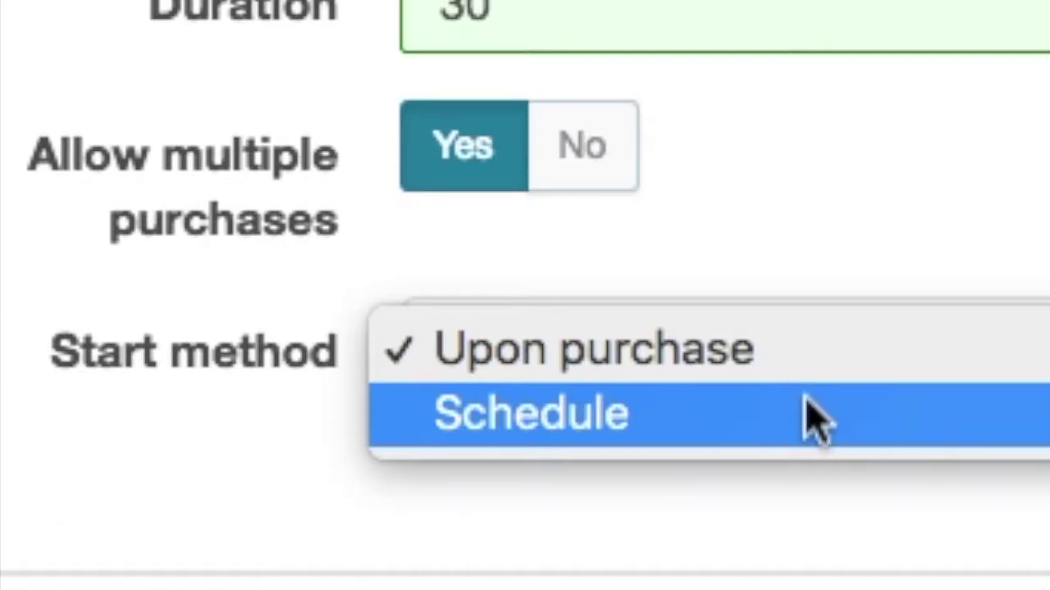
pyautogui.click(812, 418)
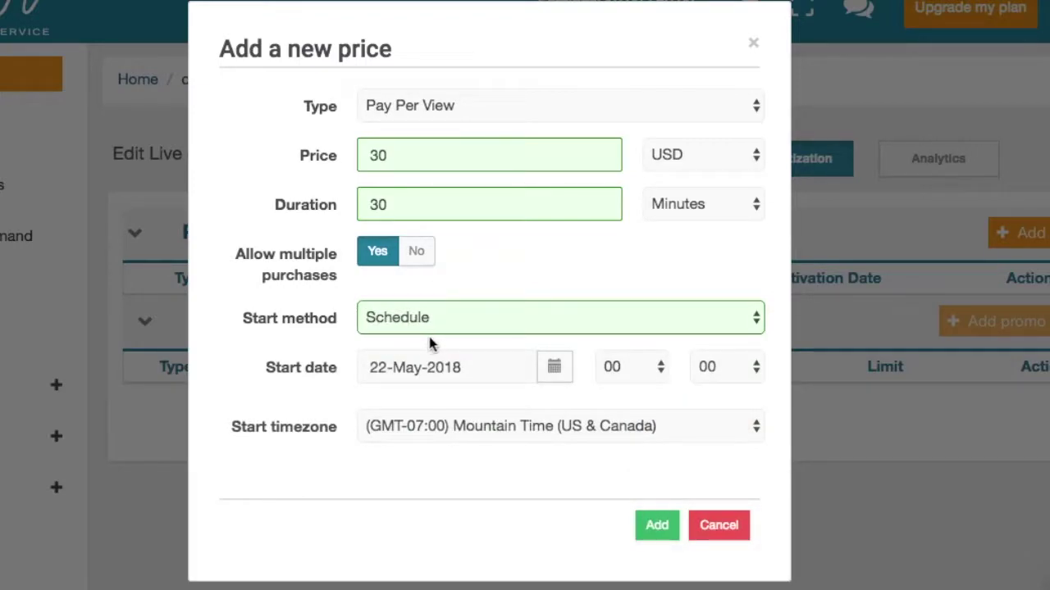
# Set the price's start date to 08 August 2018.
pyautogui.click(555, 368)
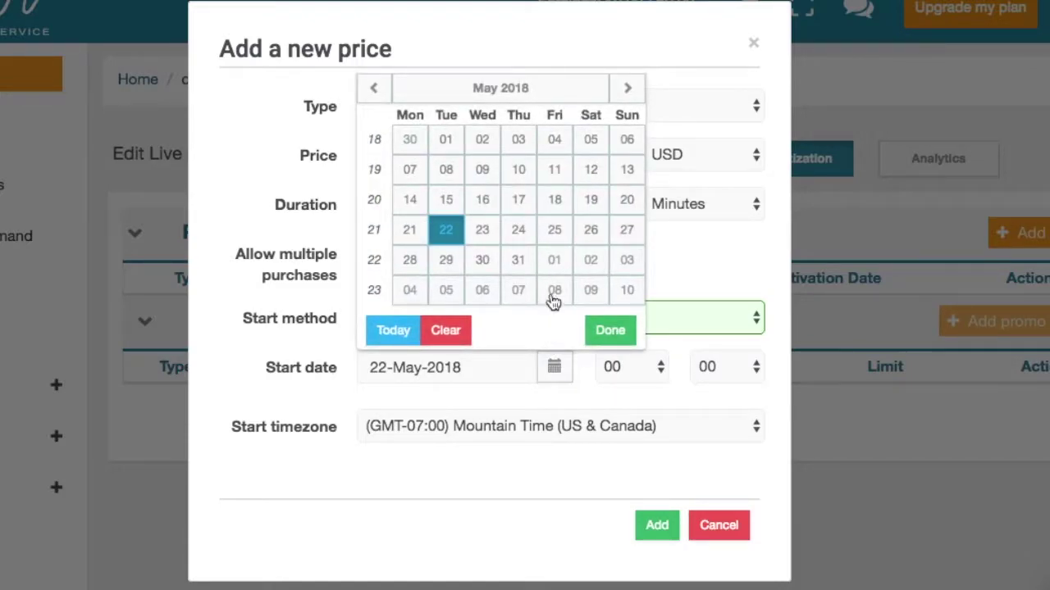
pyautogui.click(630, 88)
pyautogui.click(630, 88)
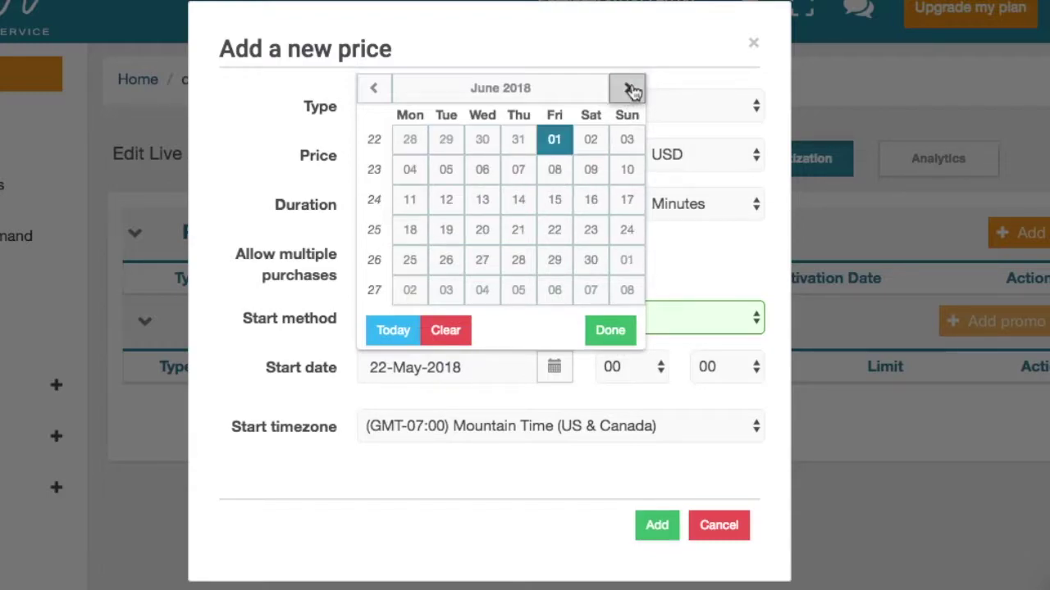
pyautogui.click(630, 89)
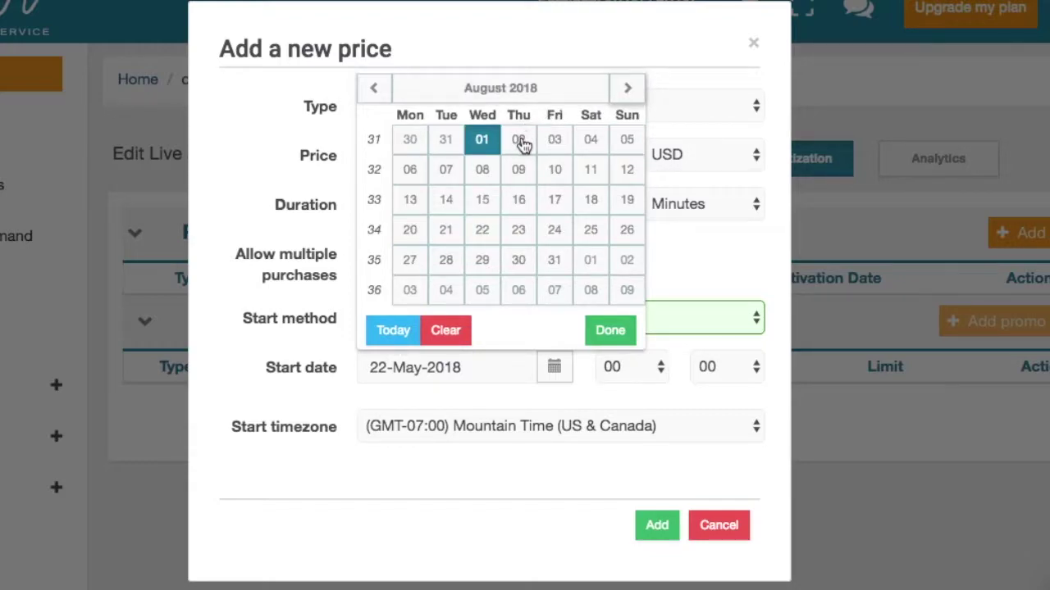
pyautogui.click(491, 170)
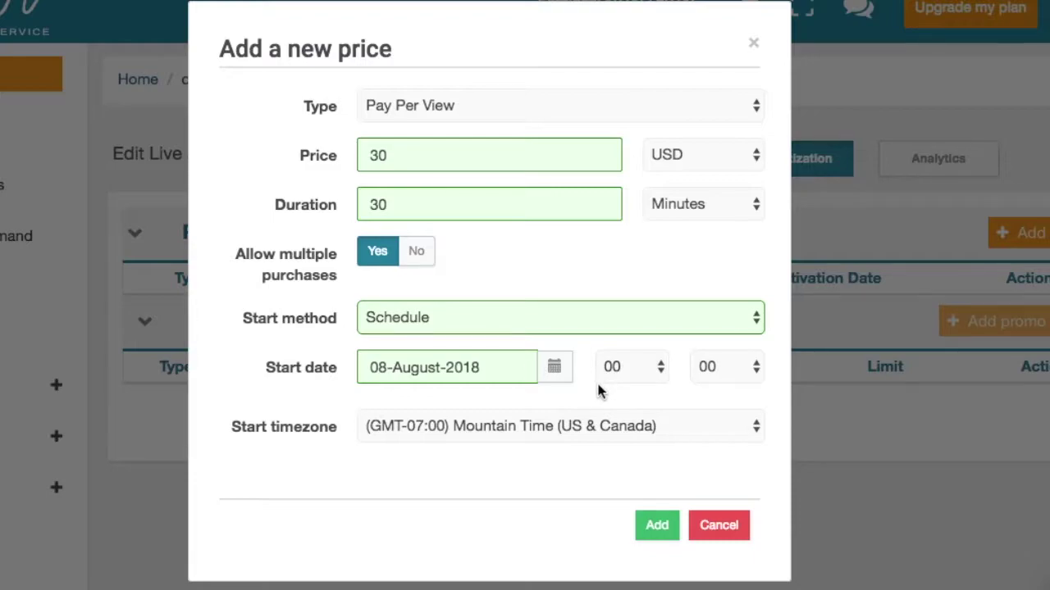
# Keep Mountain Time as the start timezone and add the pay-per-view price.
pyautogui.click(603, 434)
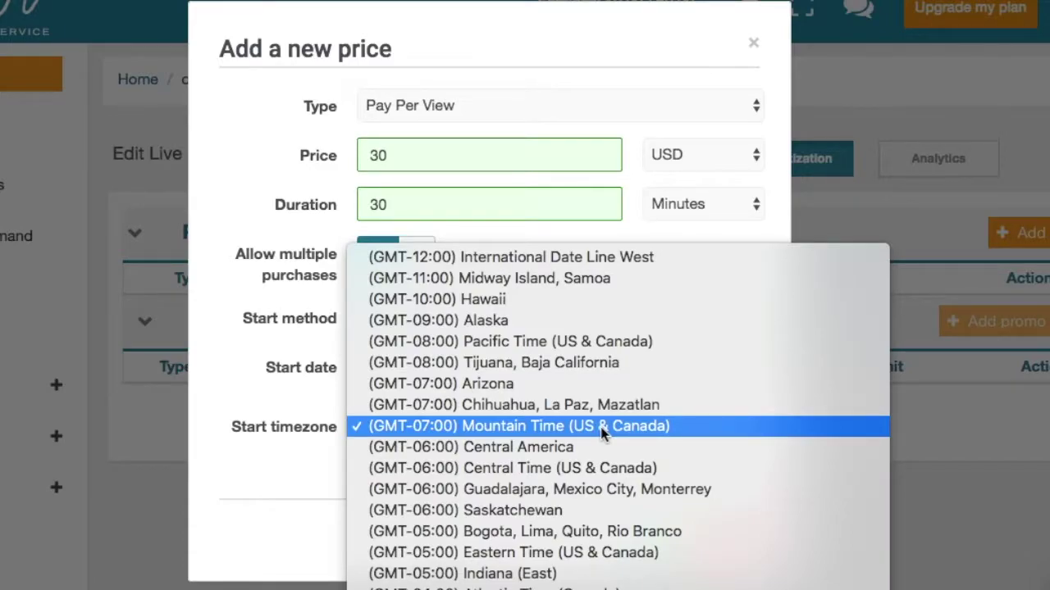
pyautogui.click(603, 427)
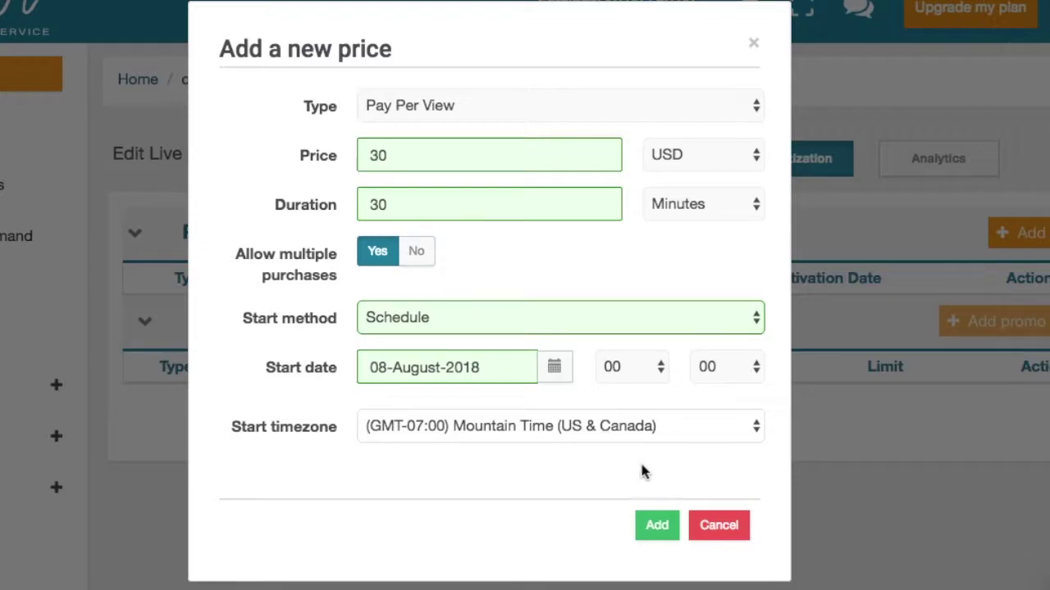
pyautogui.click(658, 527)
pyautogui.click(659, 526)
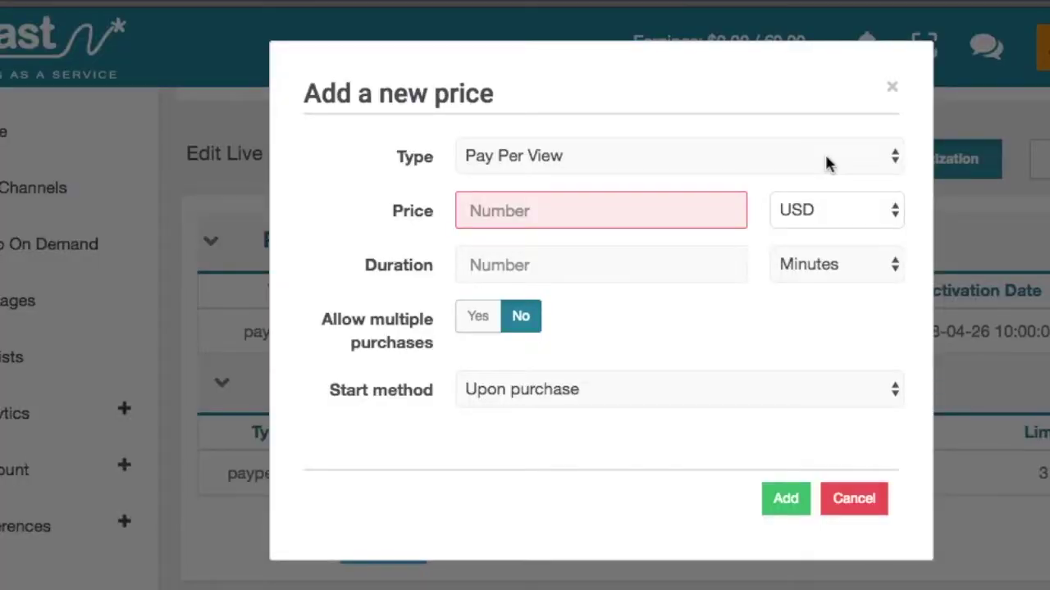
# Set up a second price as a monthly subscription of 30 USD.
pyautogui.click(826, 159)
pyautogui.click(783, 180)
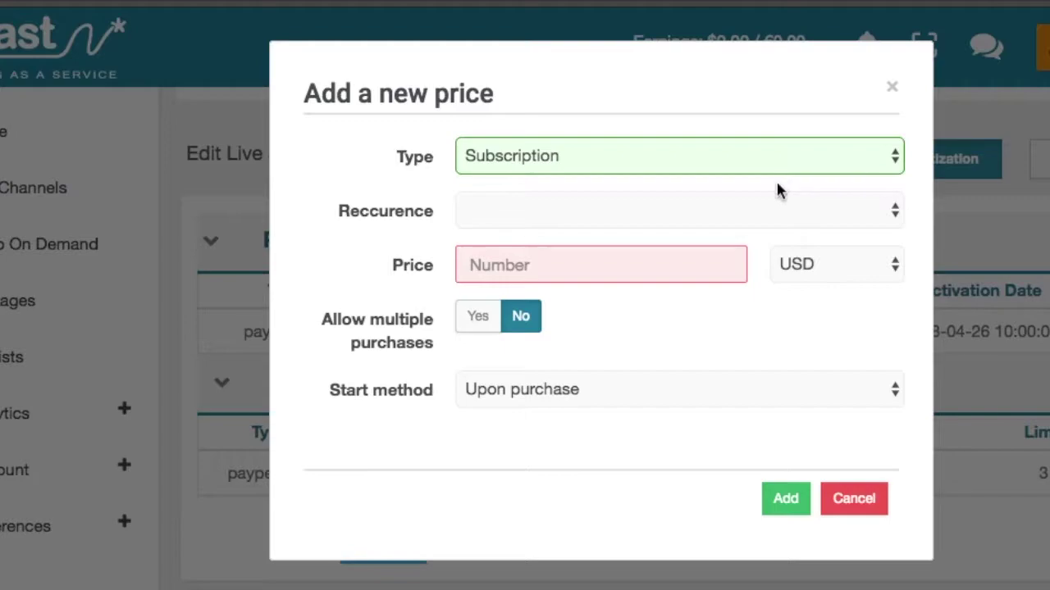
pyautogui.click(695, 203)
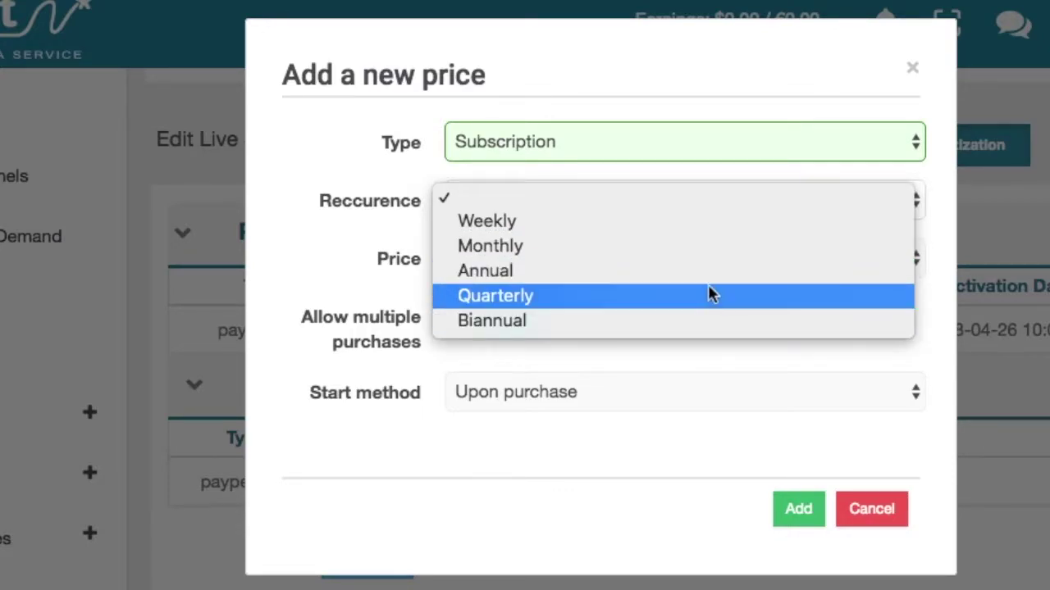
pyautogui.click(672, 250)
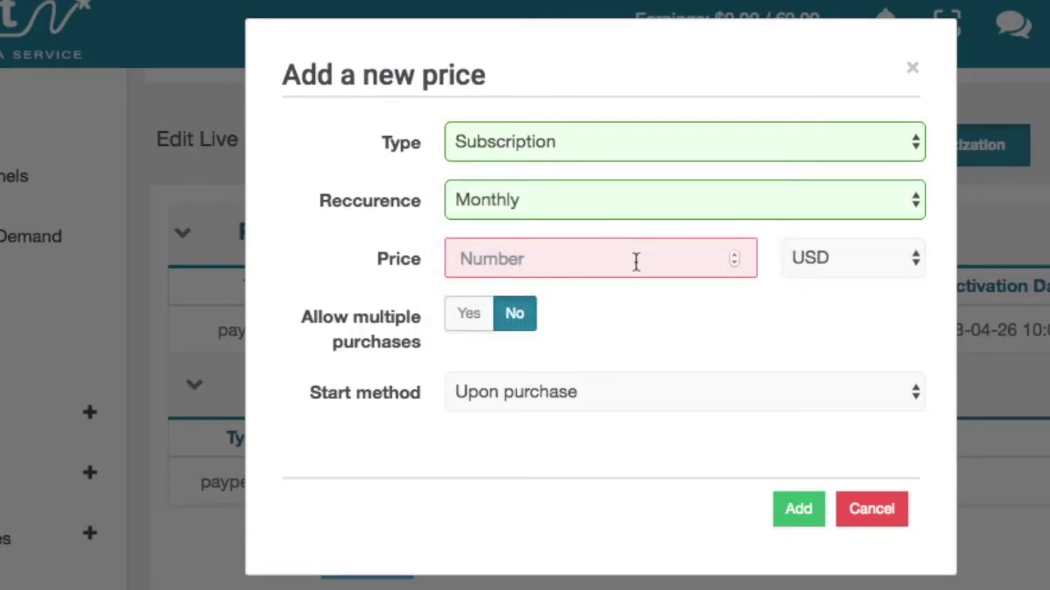
pyautogui.click(593, 260)
pyautogui.write('30')
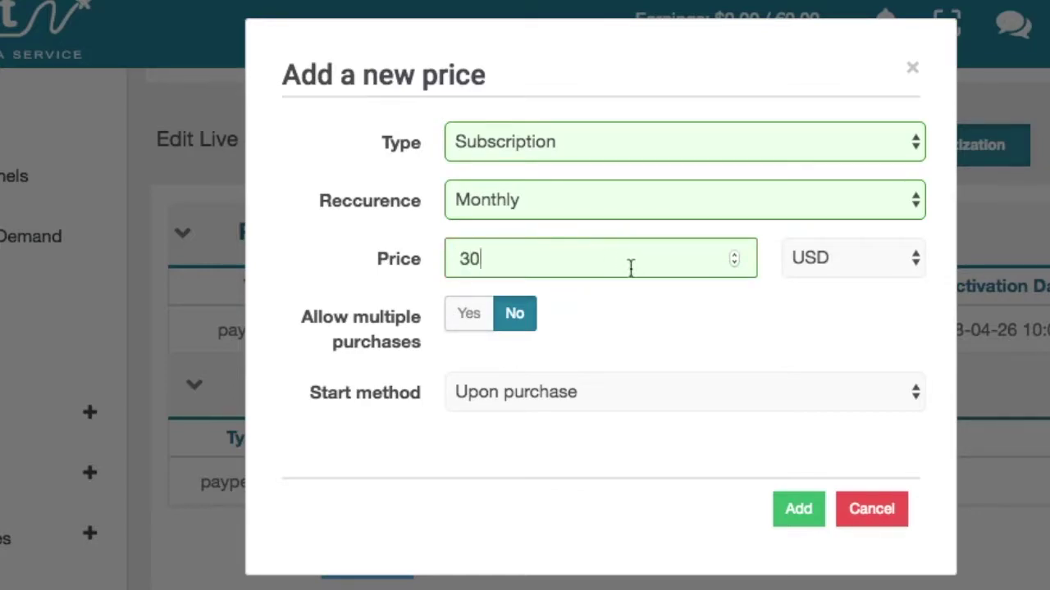
pyautogui.click(803, 254)
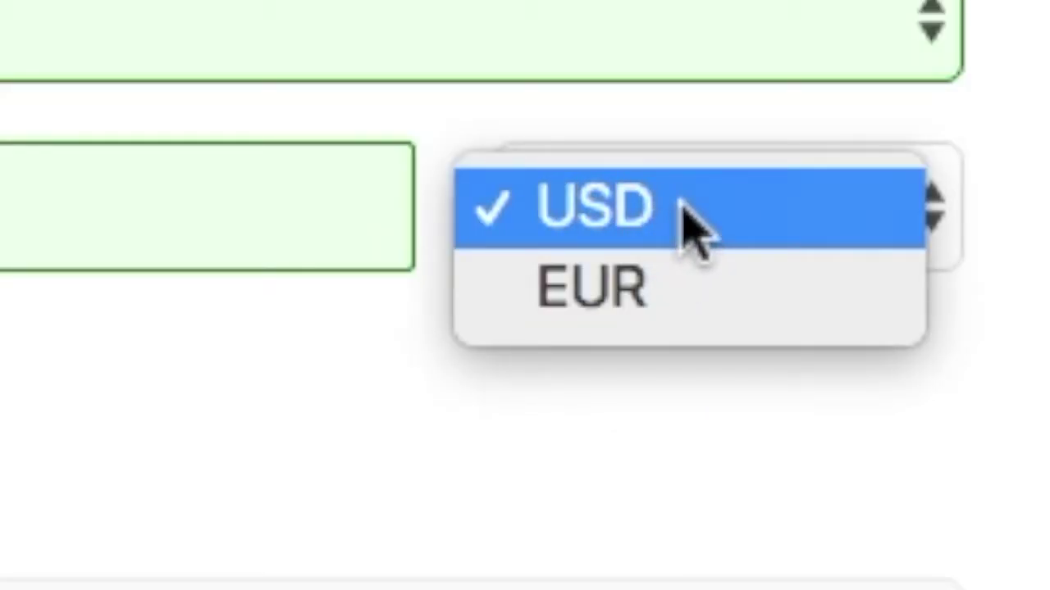
pyautogui.click(678, 207)
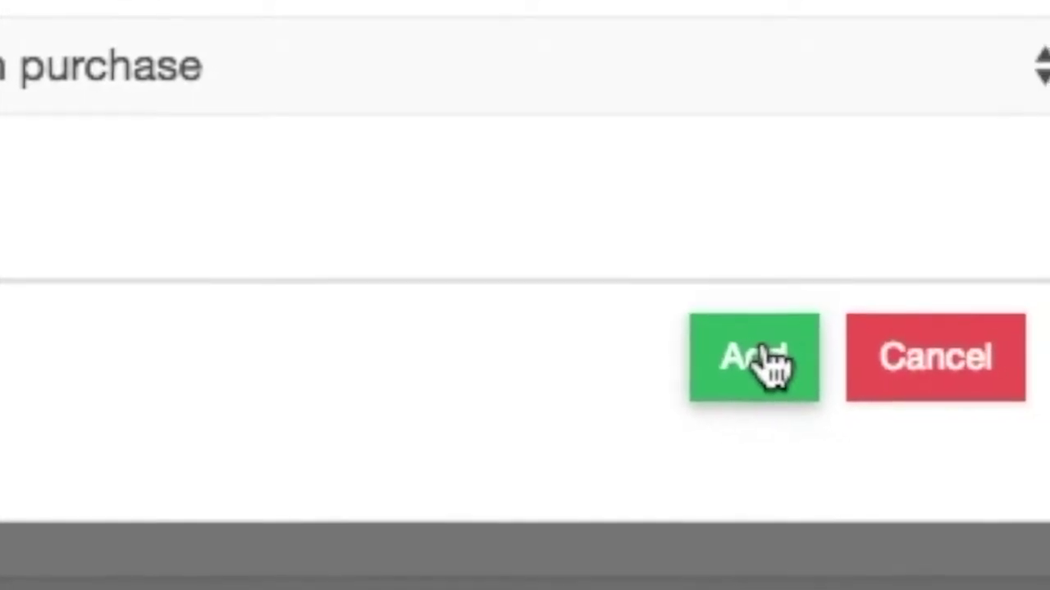
pyautogui.click(766, 361)
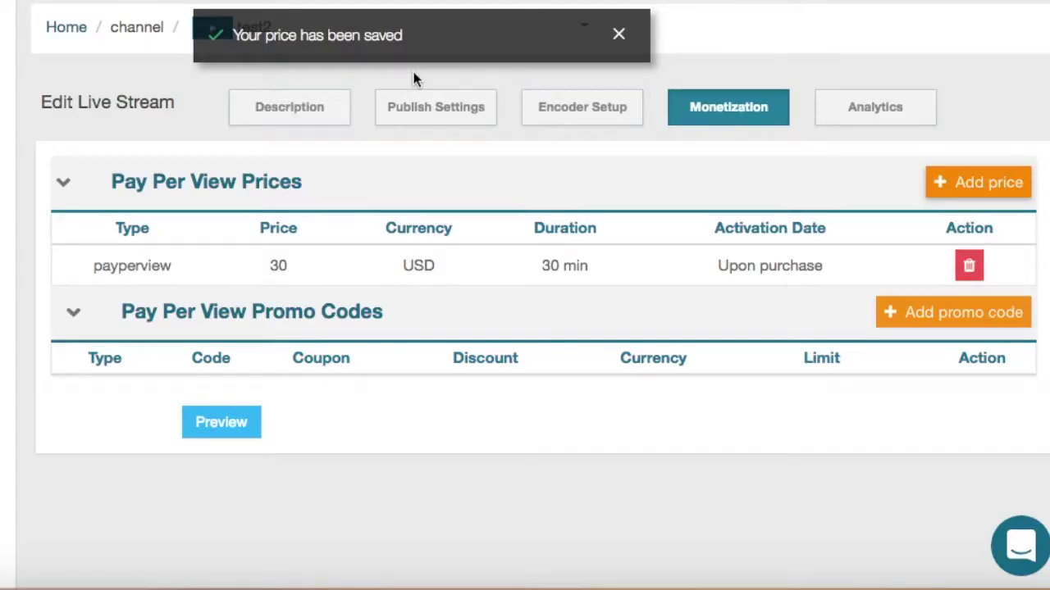
# Create a new promo code 1234 of type Free pass.
pyautogui.click(910, 318)
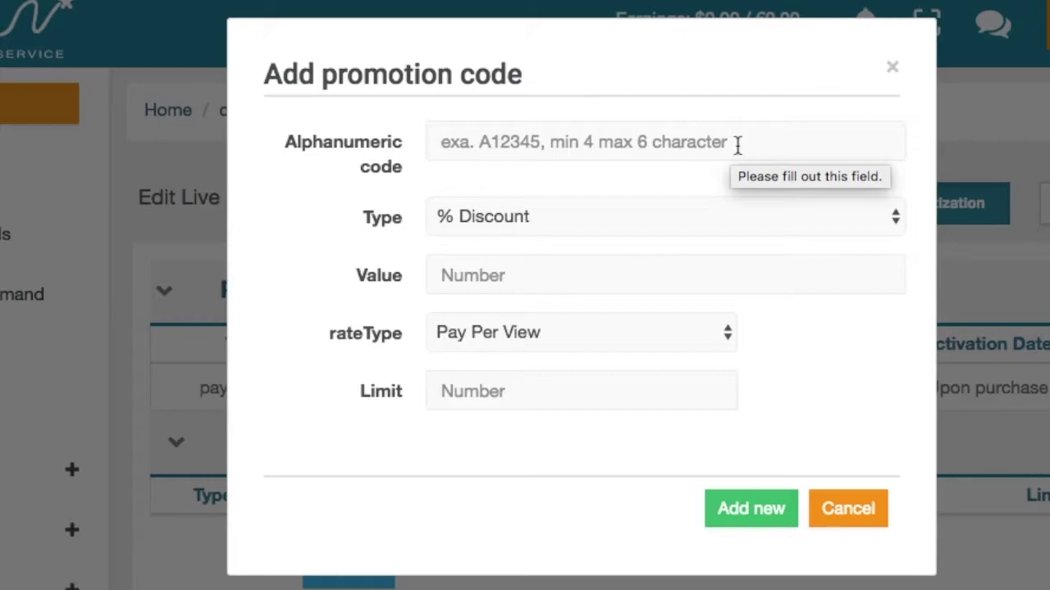
pyautogui.click(738, 144)
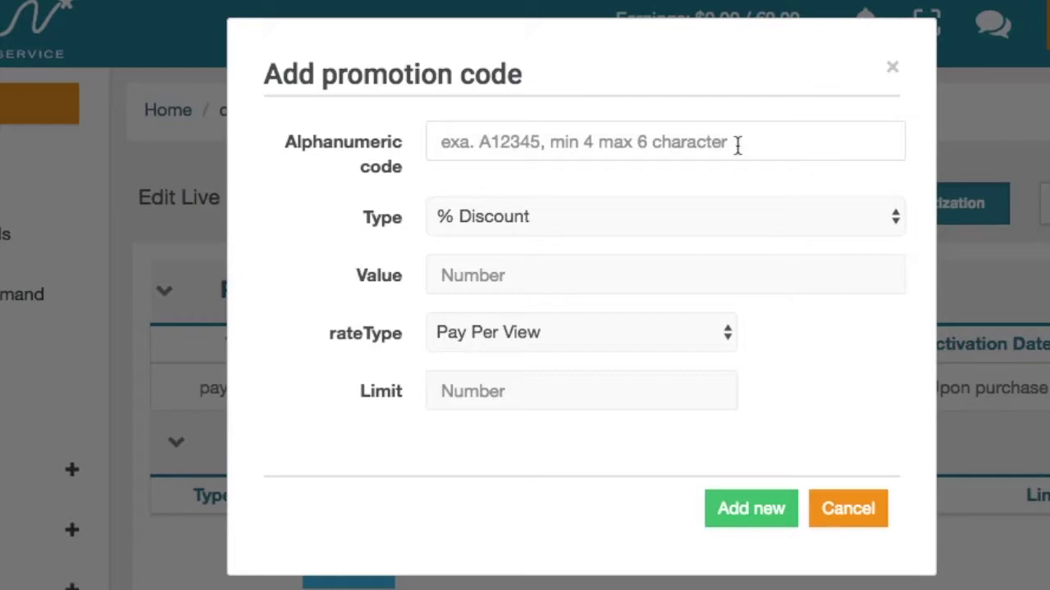
pyautogui.write('1234')
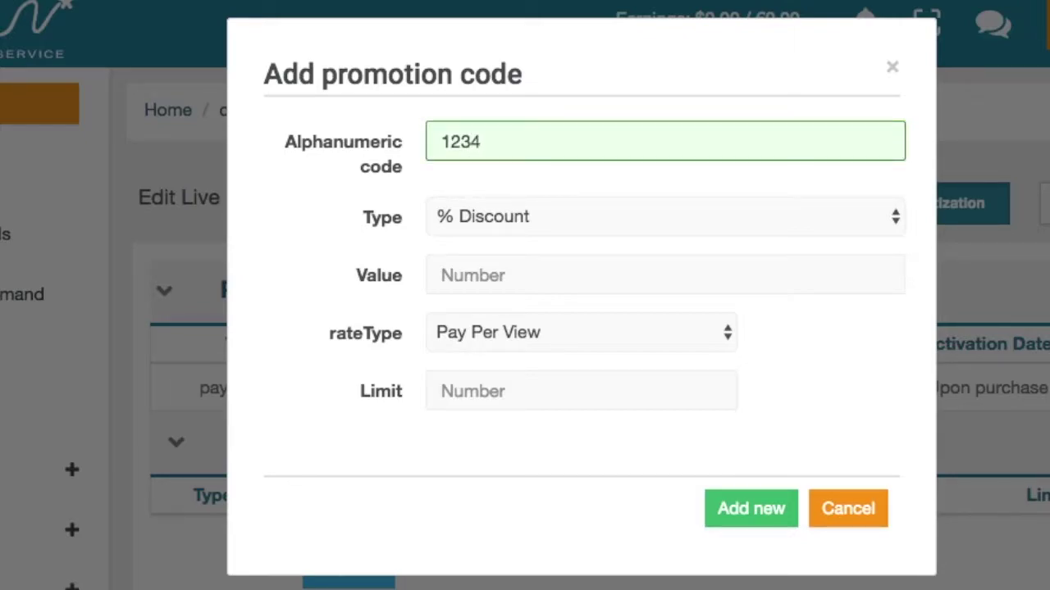
pyautogui.click(674, 210)
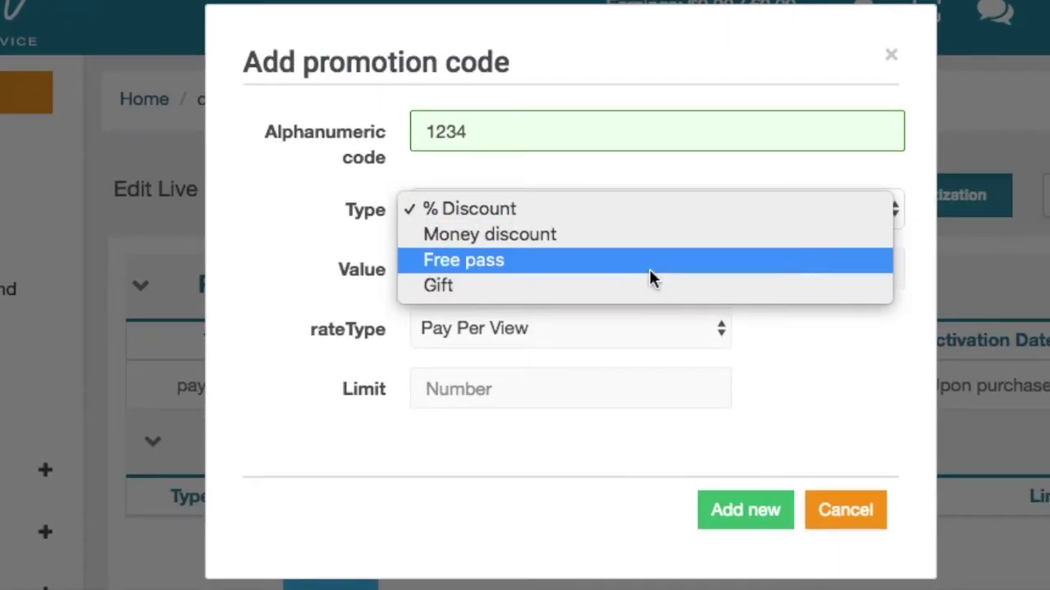
pyautogui.press('Escape')
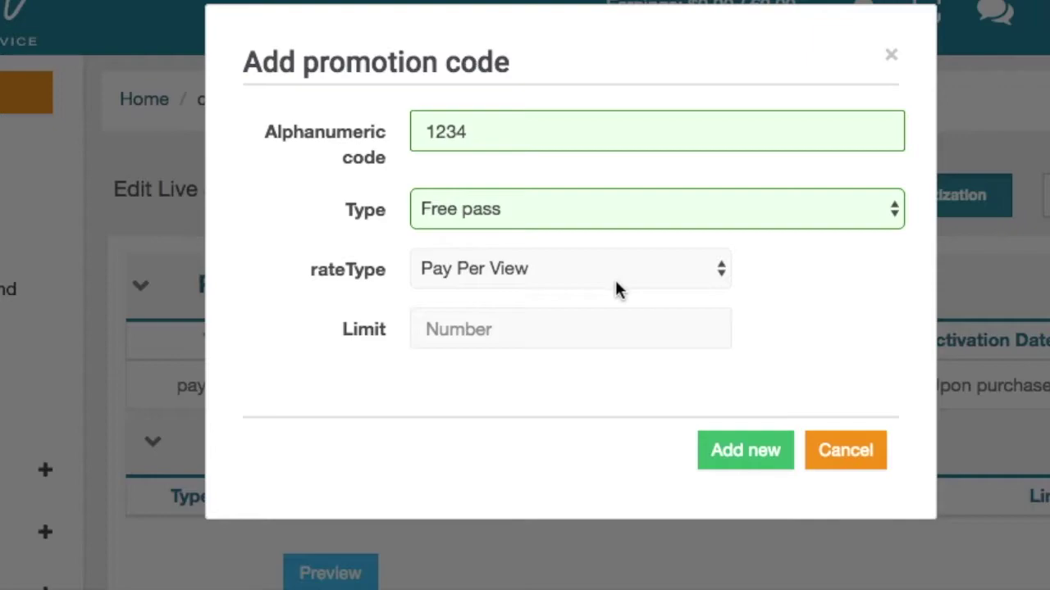
# Apply the code to Pay Per View with a usage limit and save it.
pyautogui.click(516, 274)
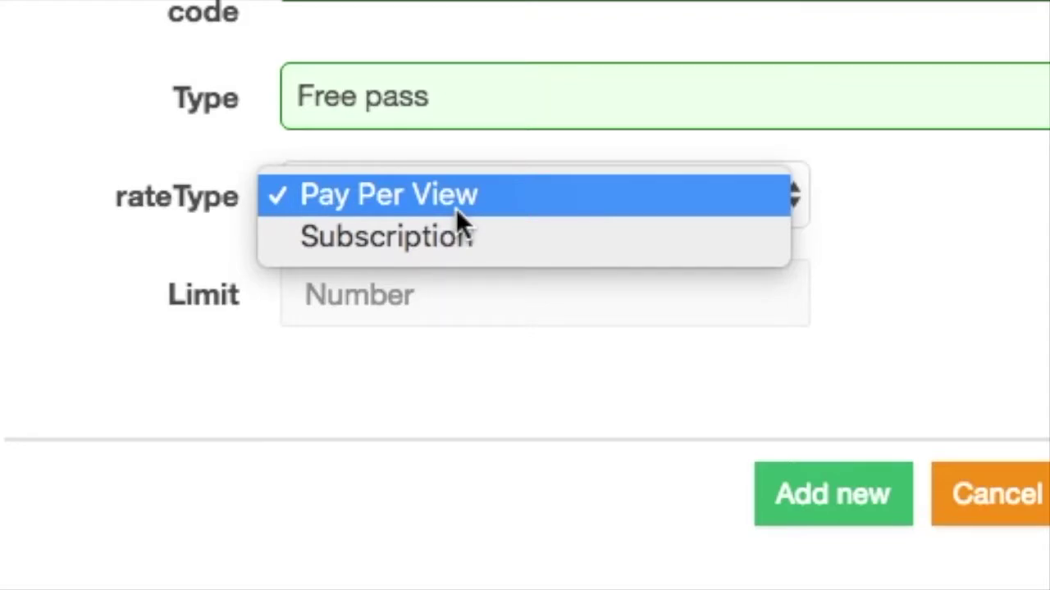
pyautogui.click(456, 209)
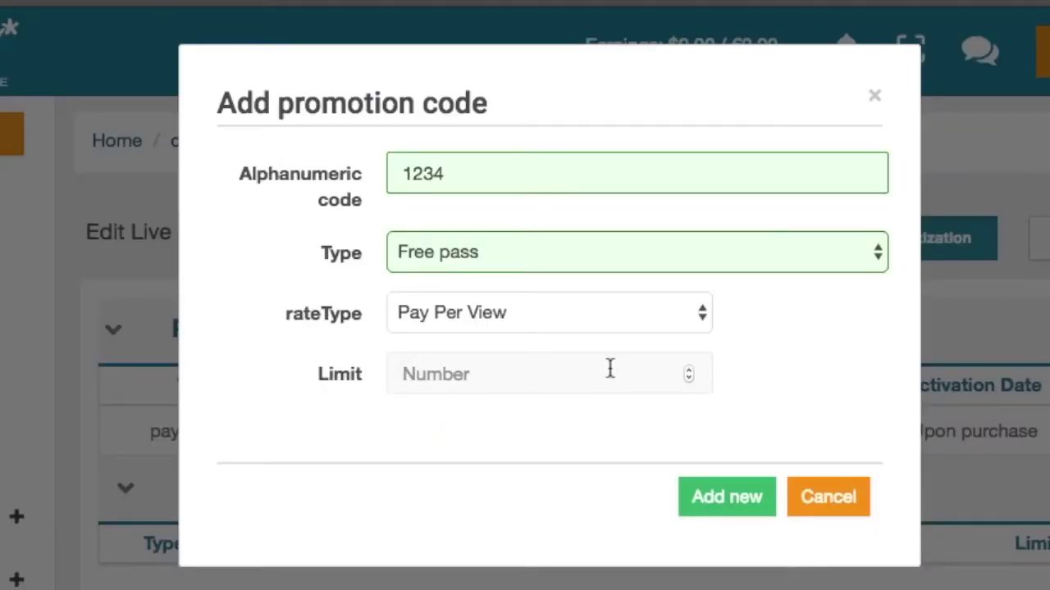
pyautogui.click(611, 369)
pyautogui.write('3')
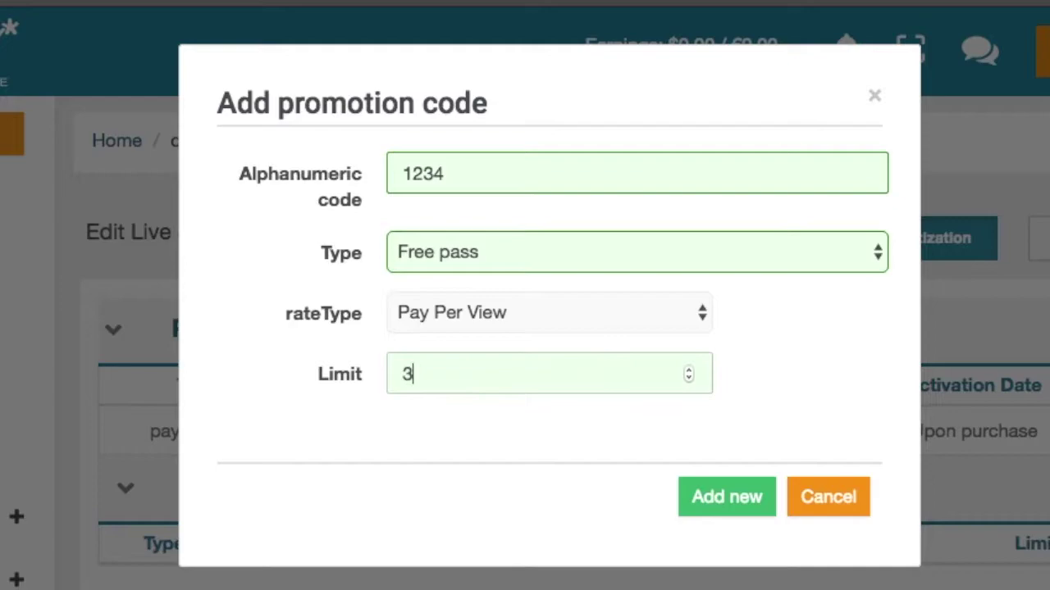
pyautogui.click(736, 492)
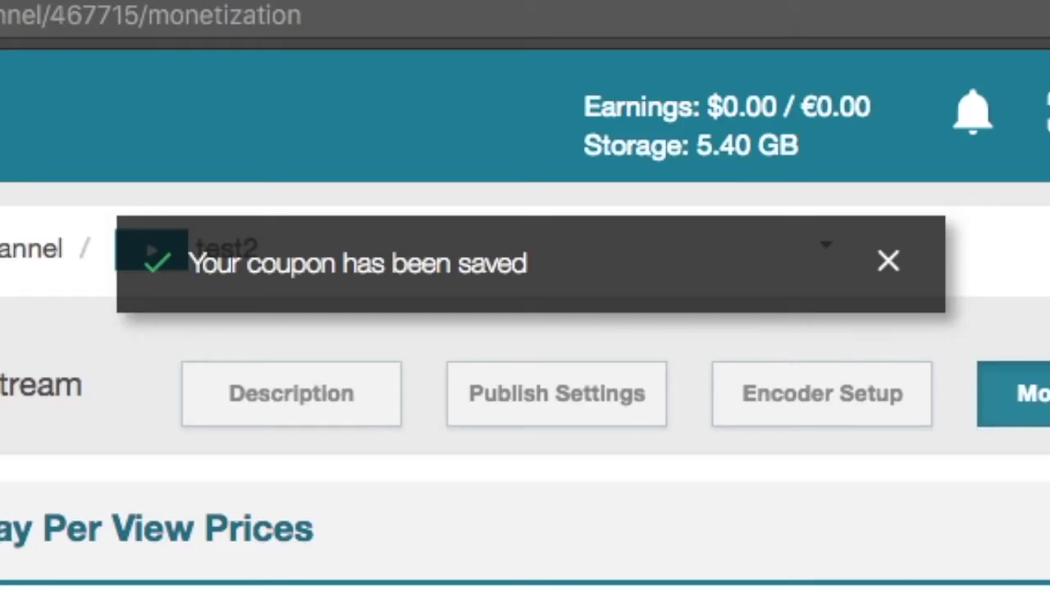
pyautogui.click(885, 266)
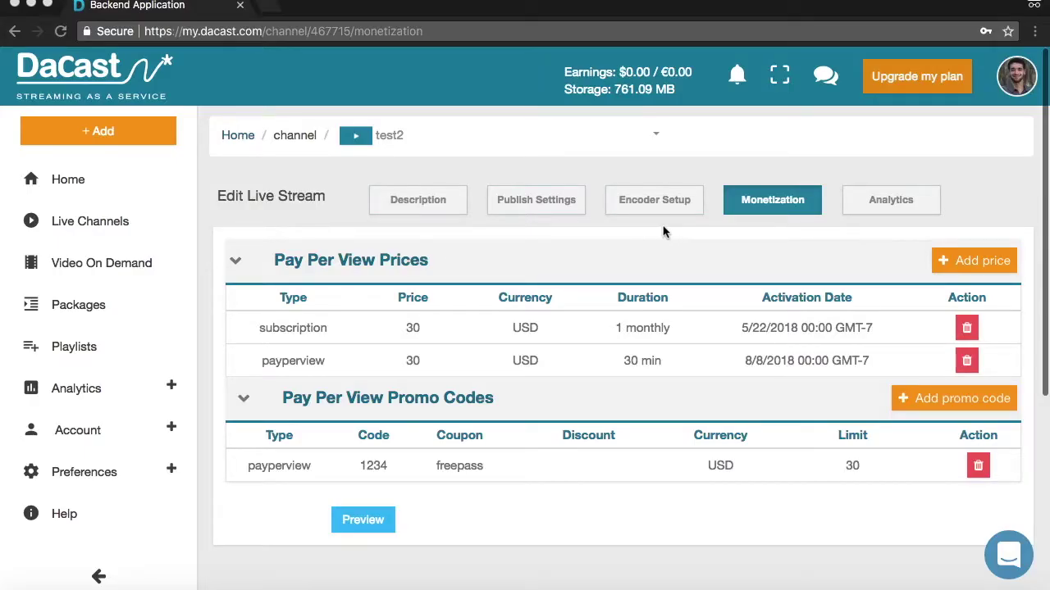
# Copy the Twitter share link from test2's Publish Settings.
pyautogui.click(540, 212)
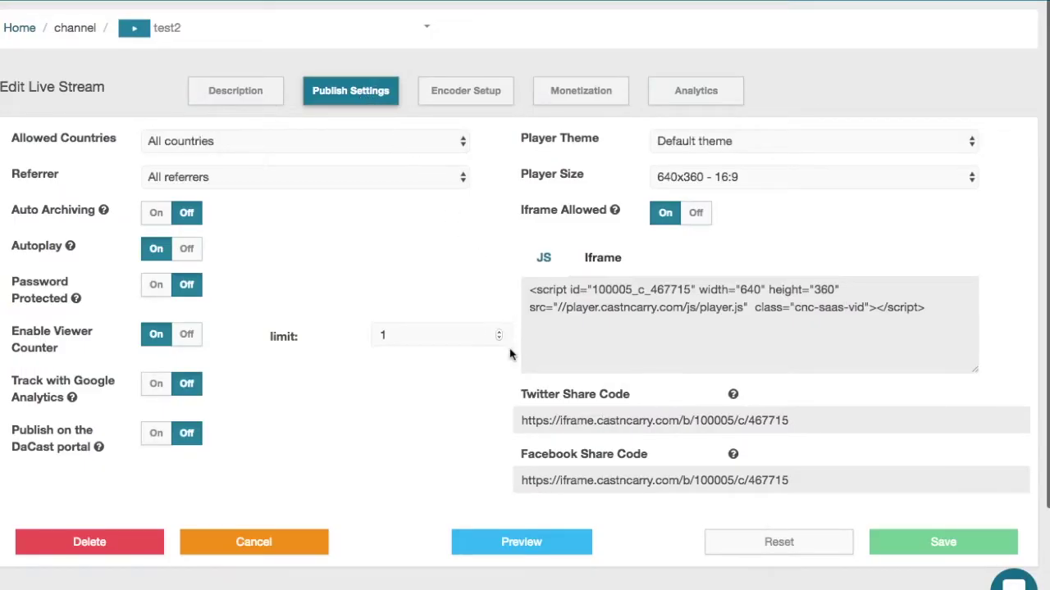
pyautogui.click(547, 423)
pyautogui.tripleClick(547, 422)
pyautogui.rightClick(547, 422)
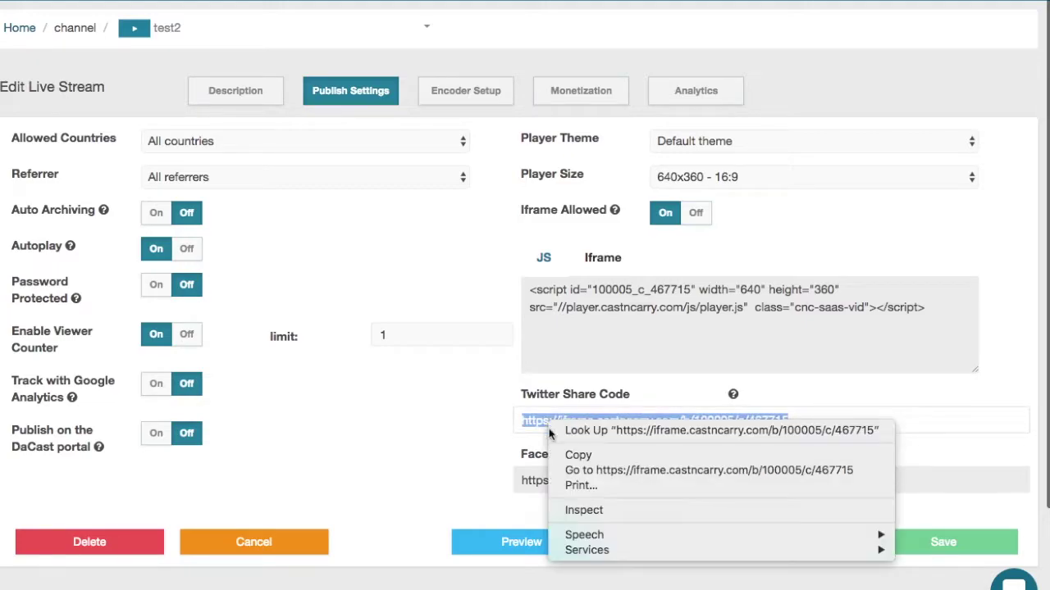
pyautogui.click(569, 469)
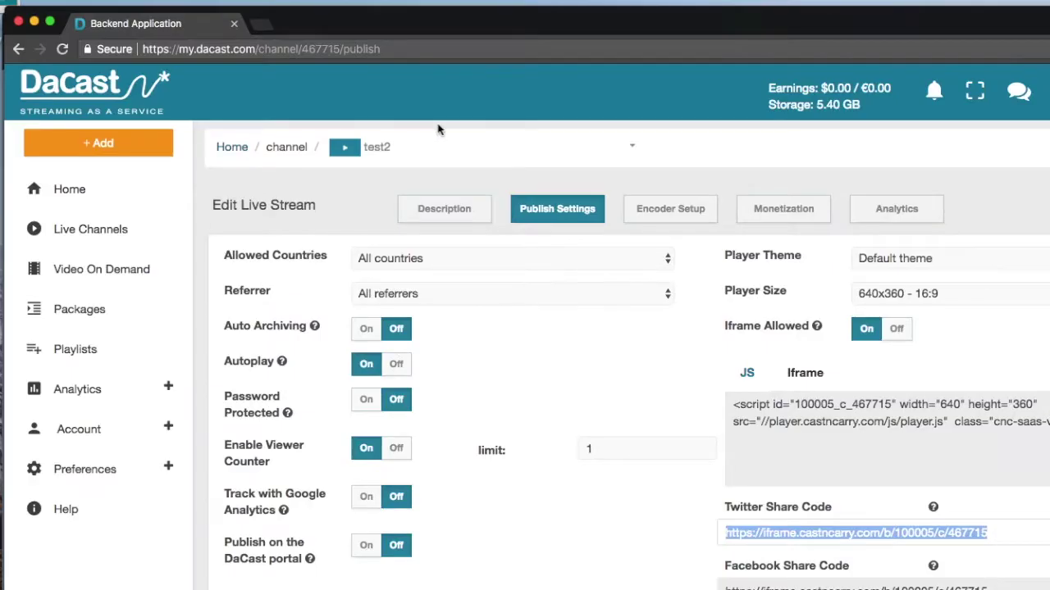
# Load the copied share link in a new private browser tab.
pyautogui.click(263, 26)
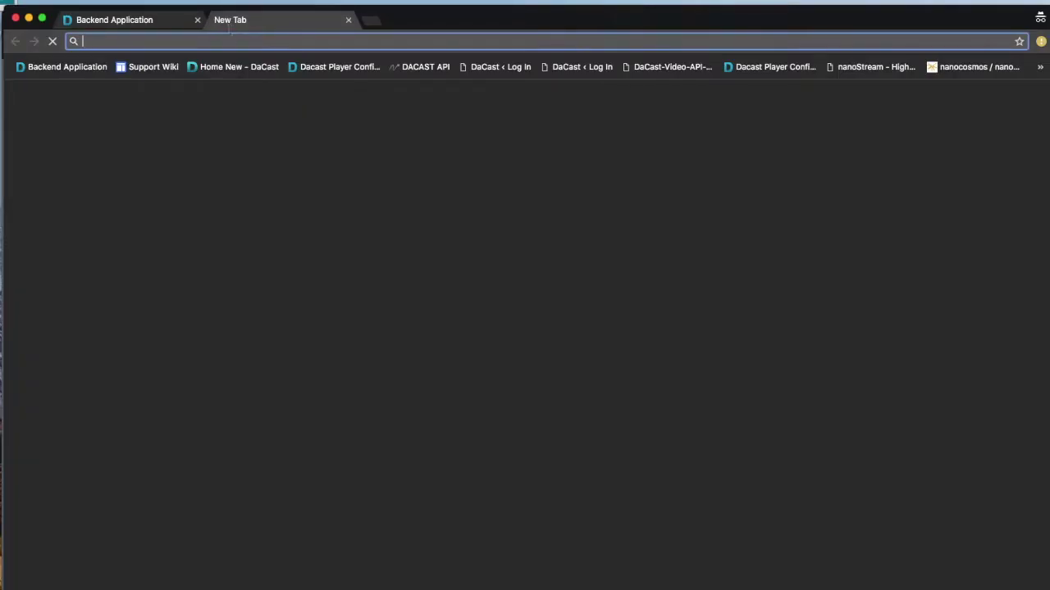
pyautogui.rightClick(236, 41)
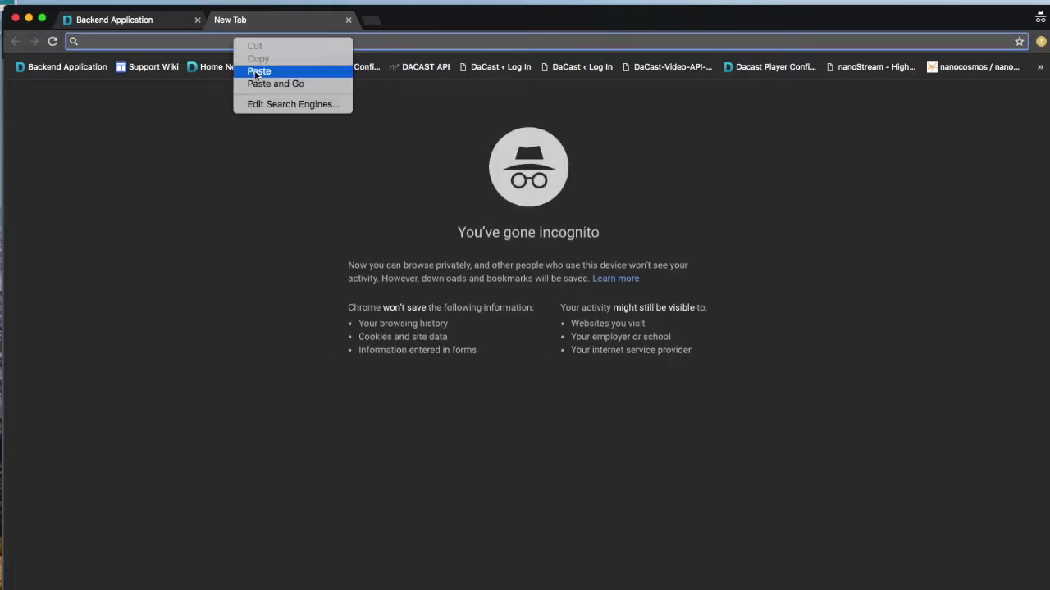
pyautogui.click(258, 71)
pyautogui.press('Return')
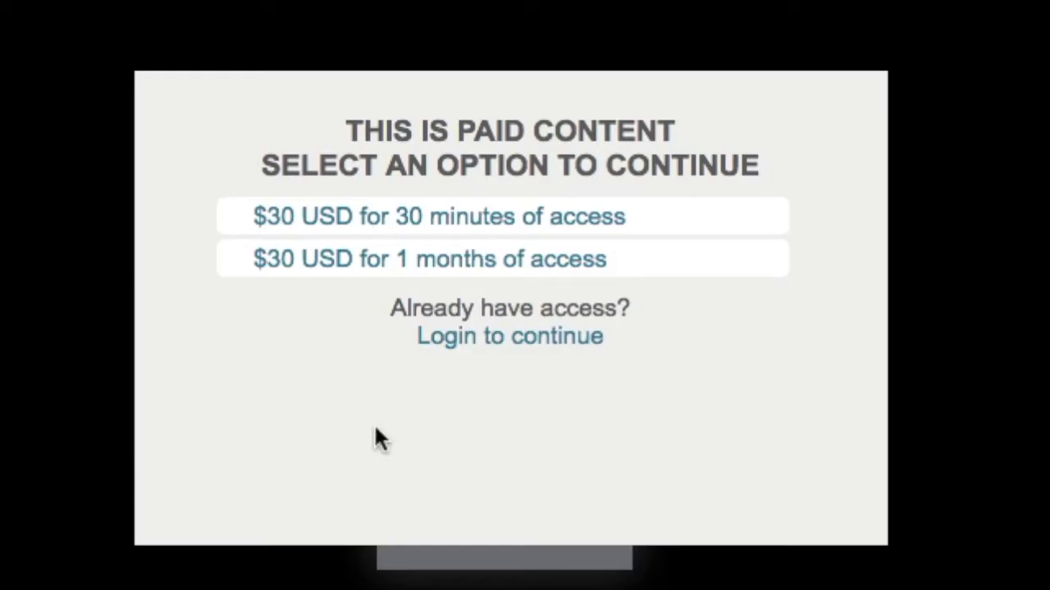
pyautogui.click(515, 339)
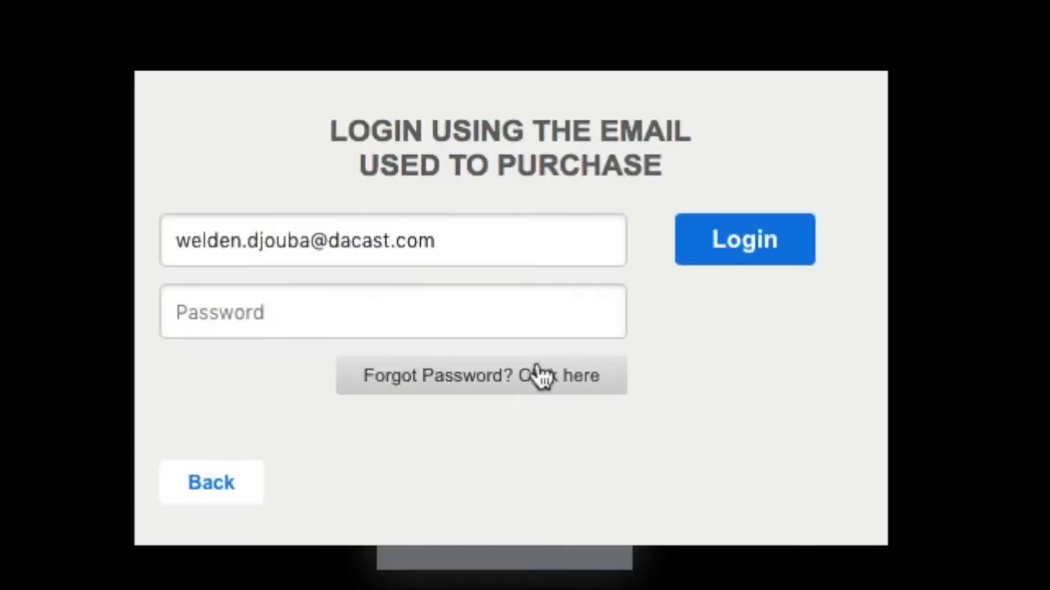
pyautogui.click(508, 325)
pyautogui.write('••••••••••••')
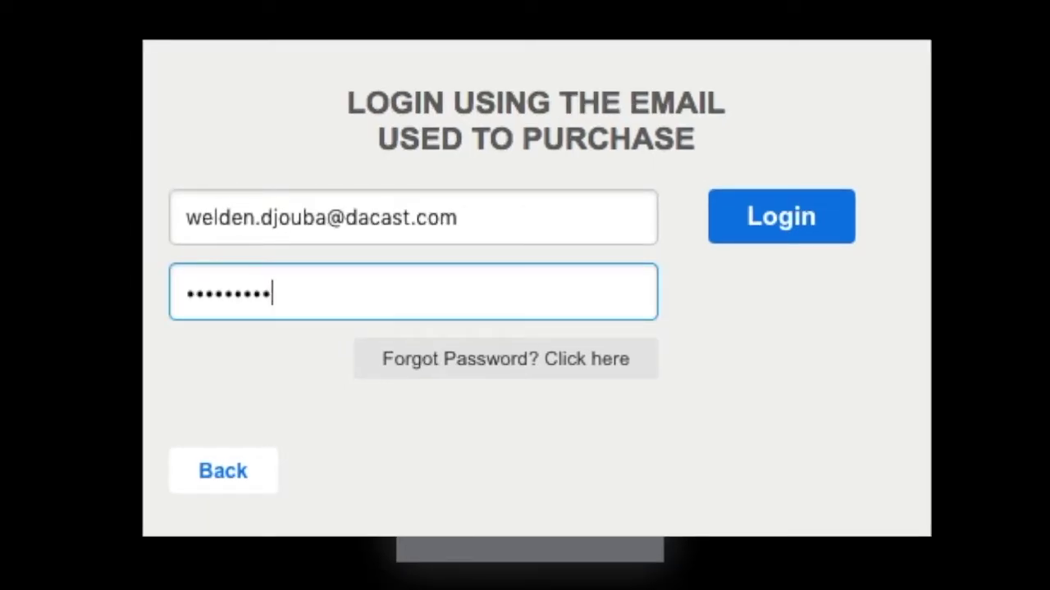
pyautogui.click(812, 238)
pyautogui.click(602, 256)
pyautogui.write('1234')
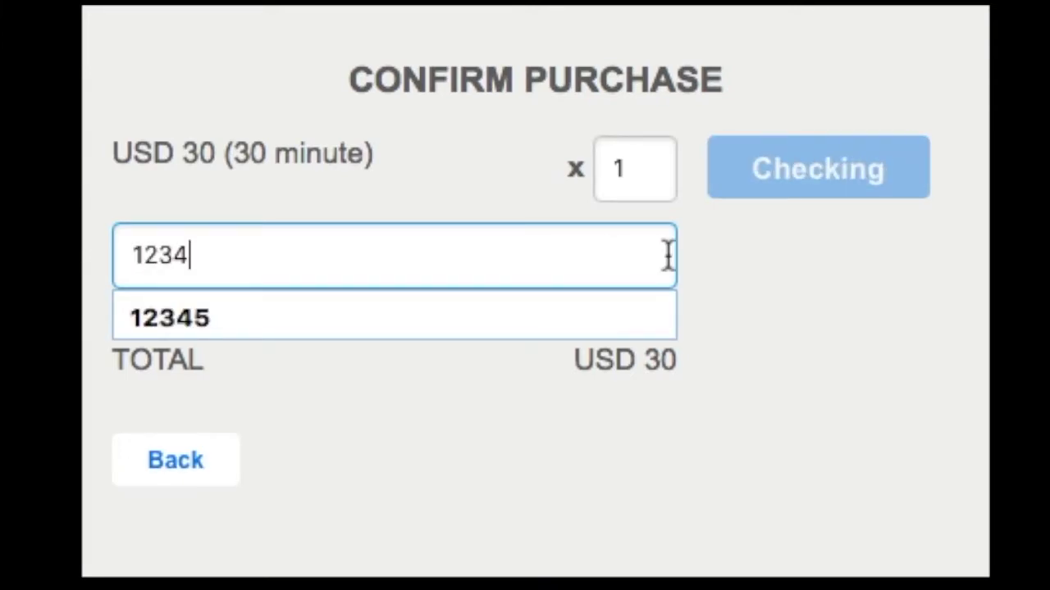
pyautogui.click(786, 188)
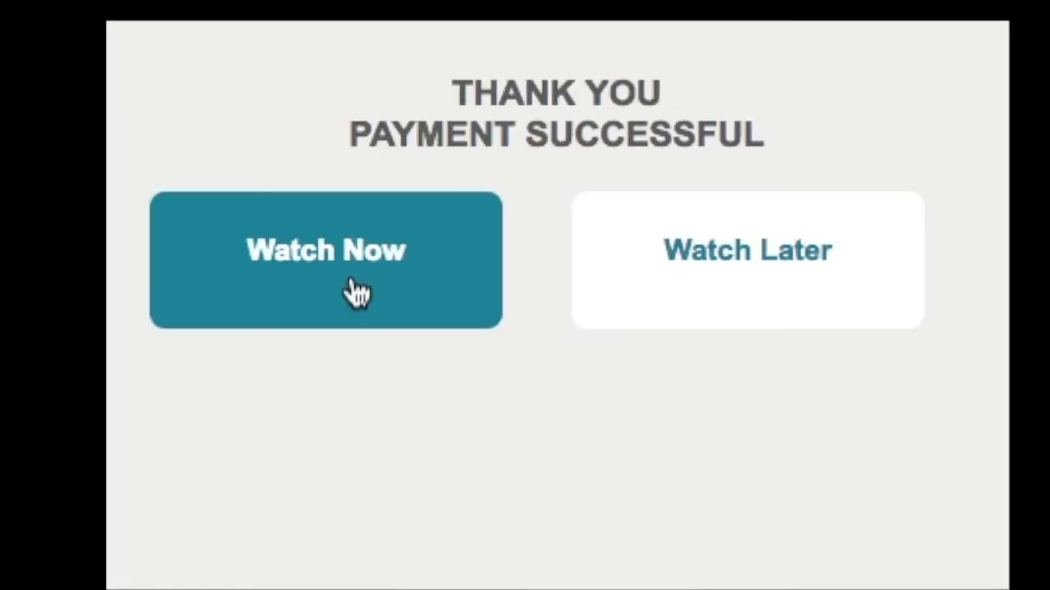